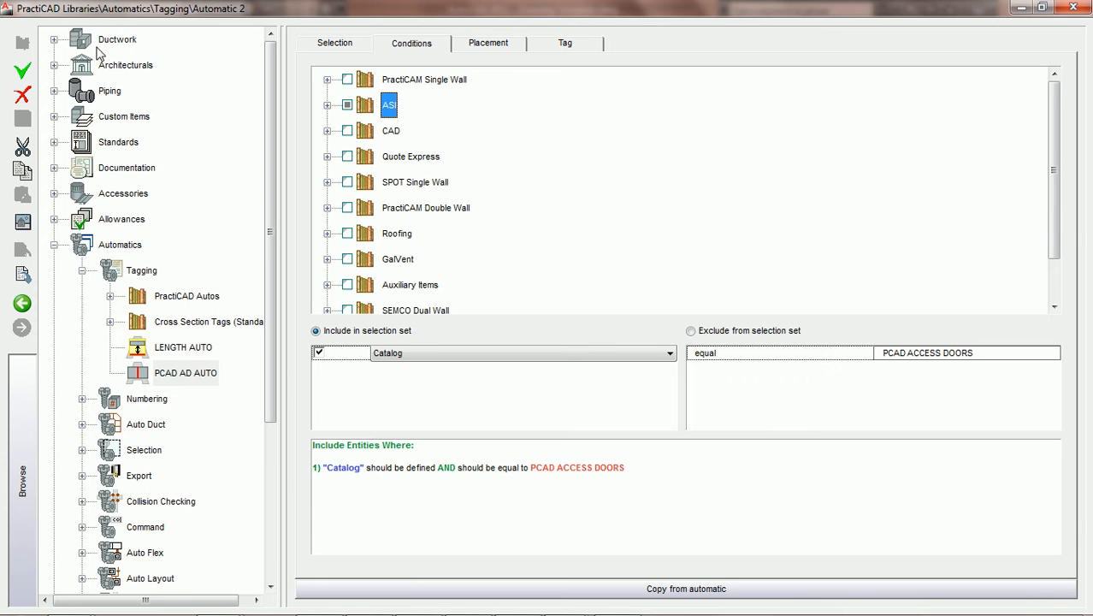
# Expand Ductwork > ASI > Rectangular > Straight and open the #CJT3 straight duct item
pyautogui.click(53, 40)
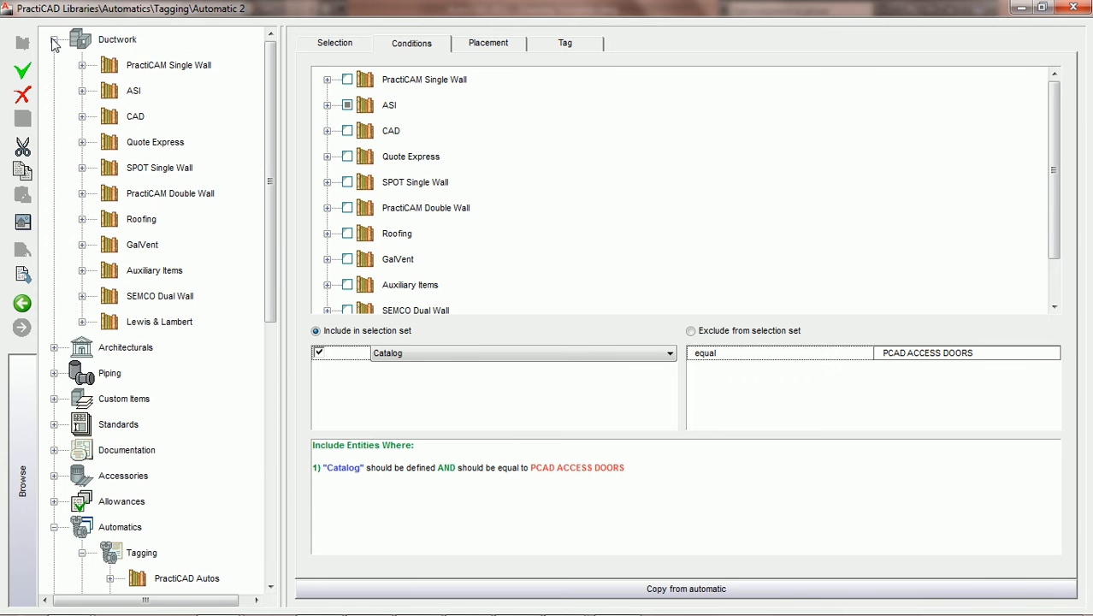
pyautogui.click(81, 92)
pyautogui.click(110, 118)
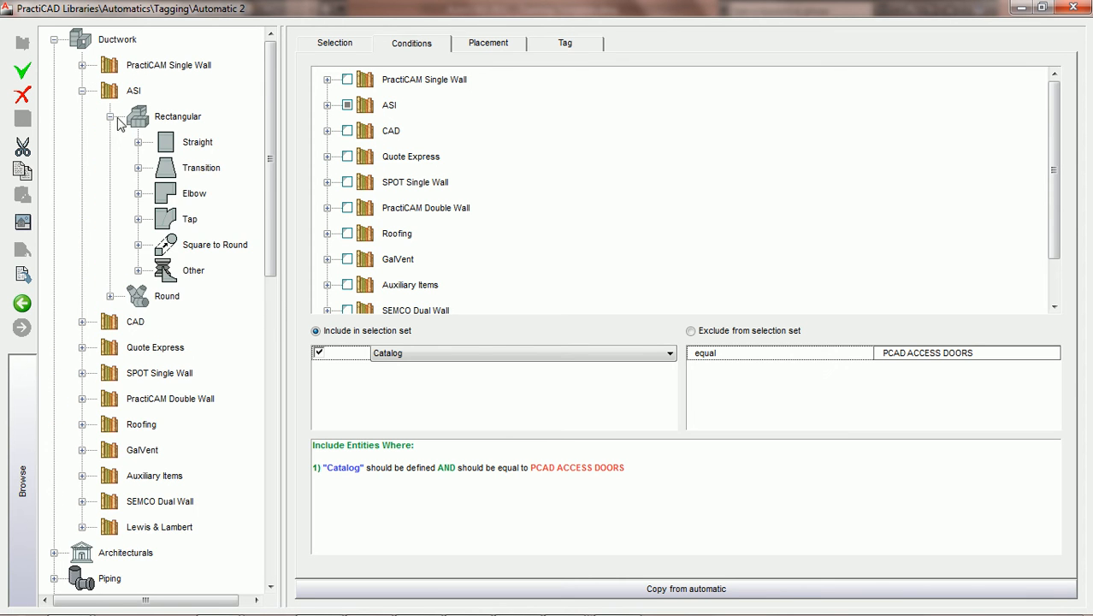
pyautogui.click(138, 142)
pyautogui.click(223, 169)
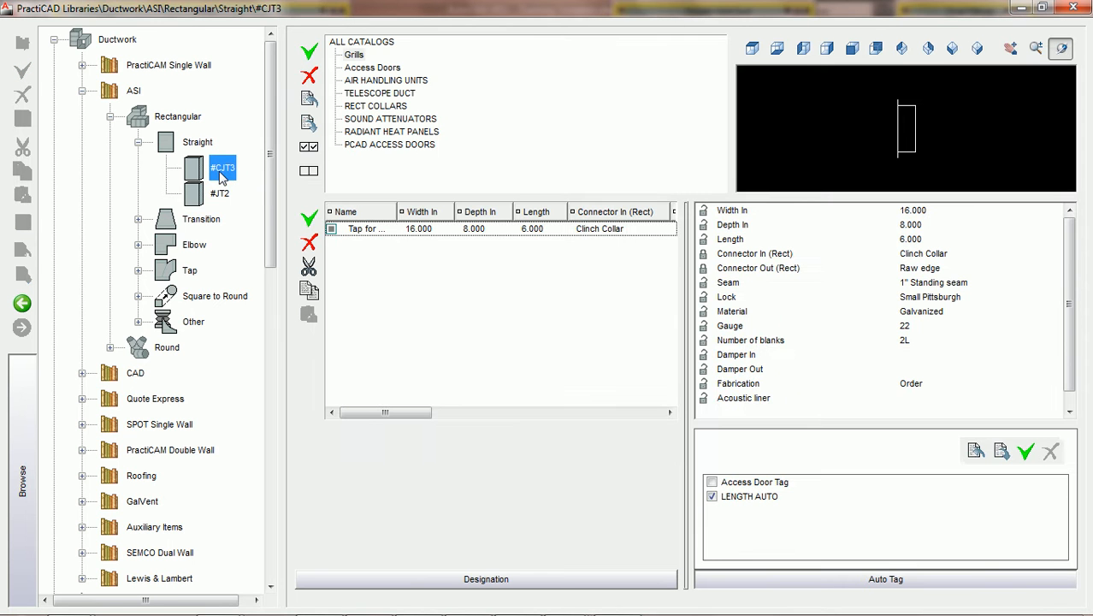
# Show the PCAD ACCESS DOORS catalog items and add a new auto tag to #CJT3
pyautogui.click(395, 148)
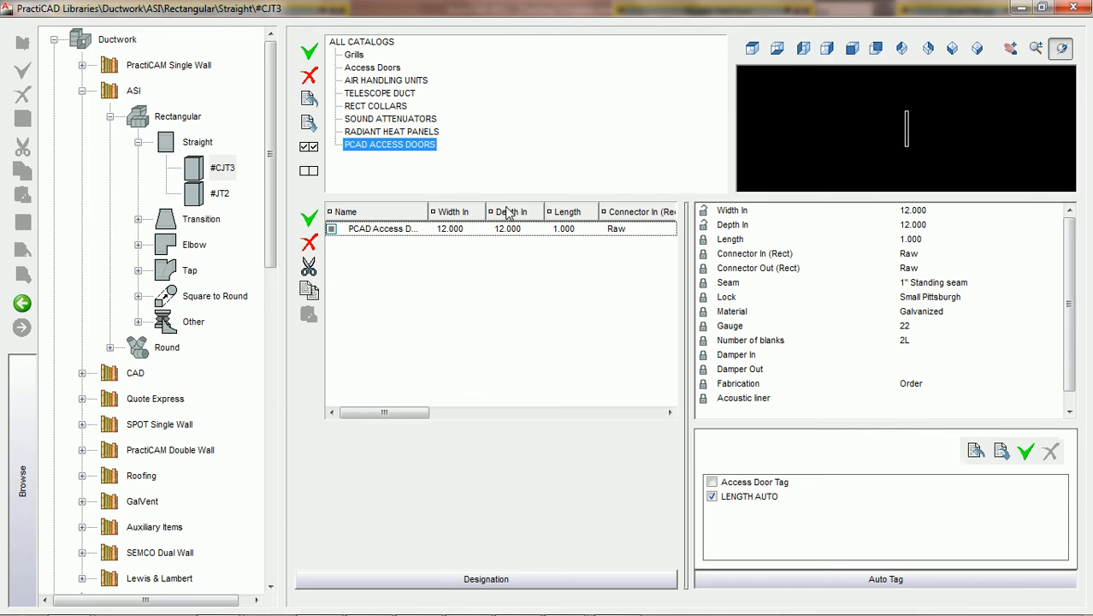
pyautogui.click(1027, 456)
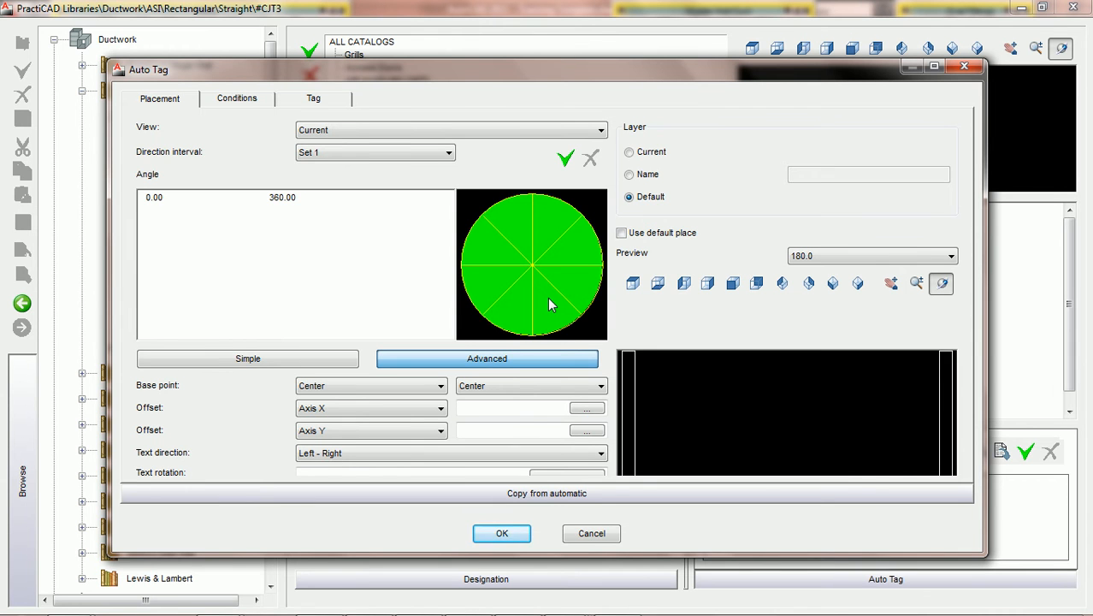
# Copy the new tag's settings from the PCAD AD AUTO tagging automatic and review its Catalog condition
pyautogui.click(541, 493)
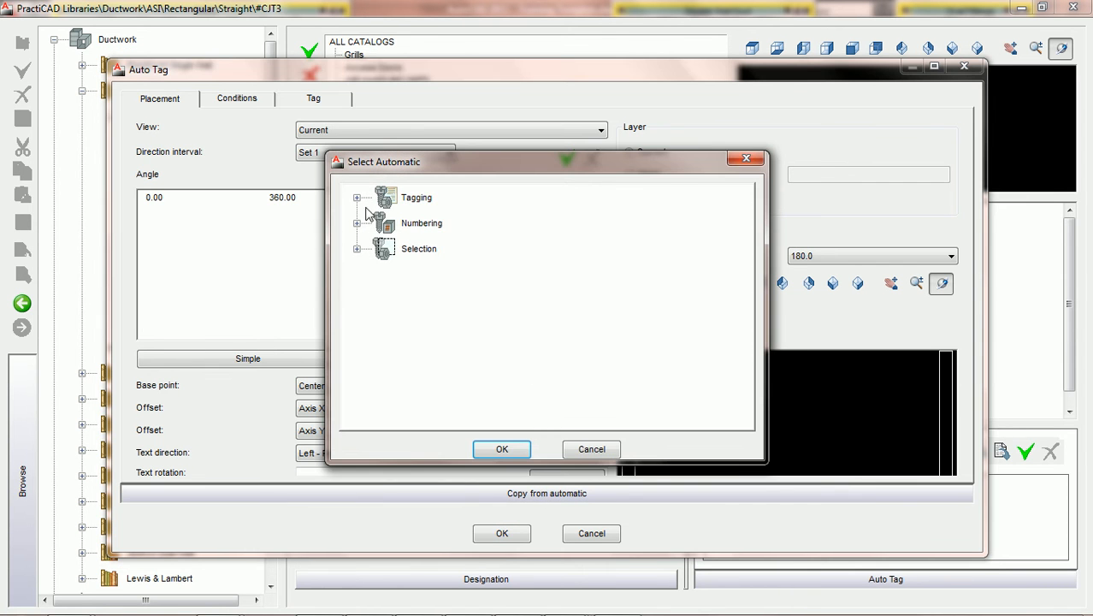
pyautogui.click(356, 198)
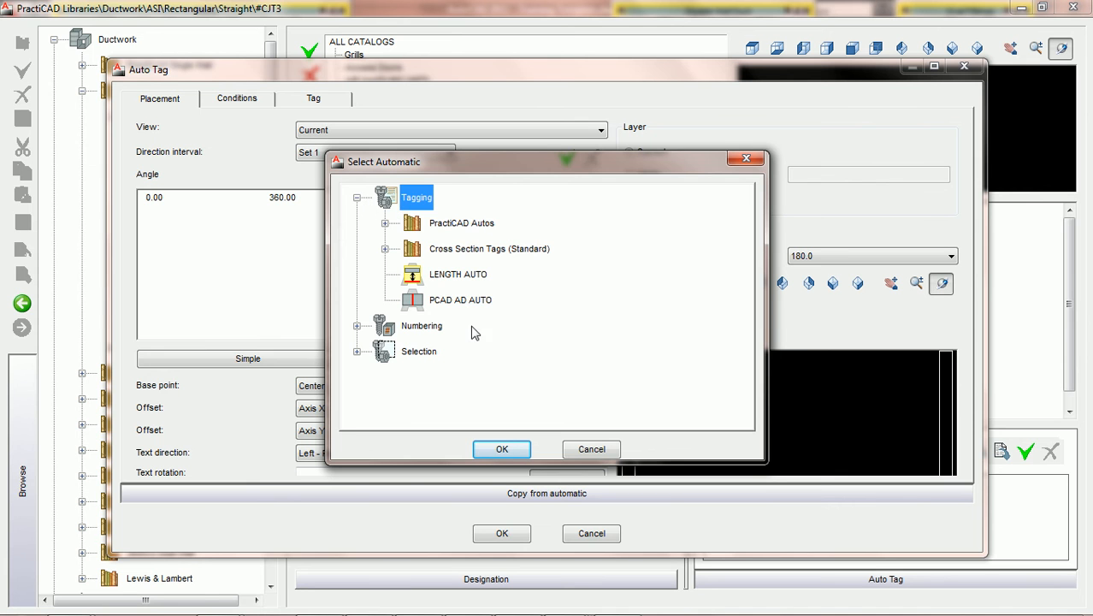
pyautogui.doubleClick(461, 301)
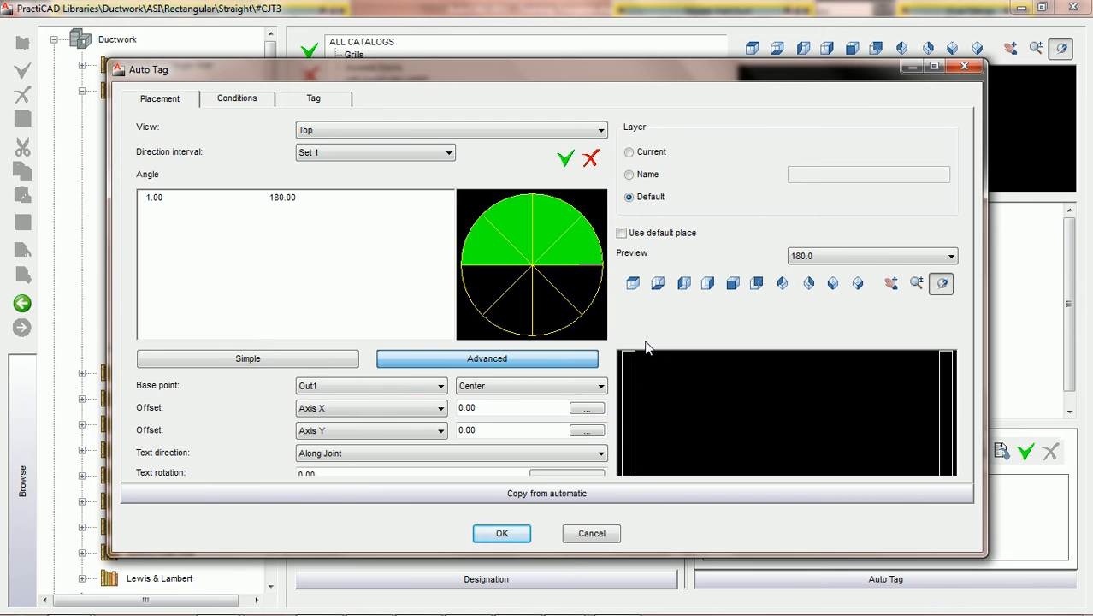
pyautogui.click(239, 100)
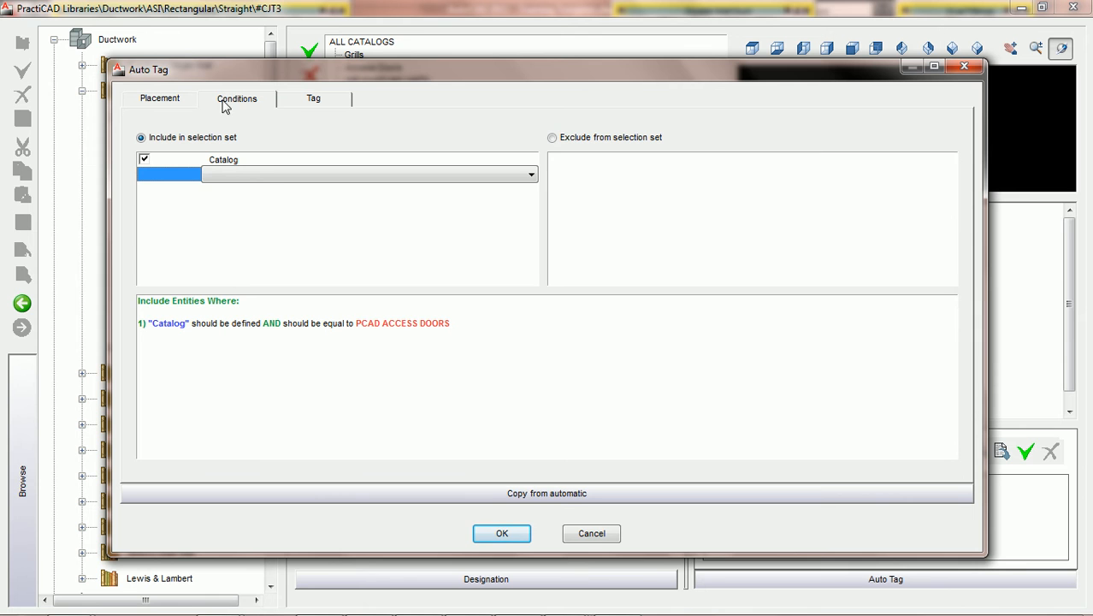
pyautogui.click(258, 165)
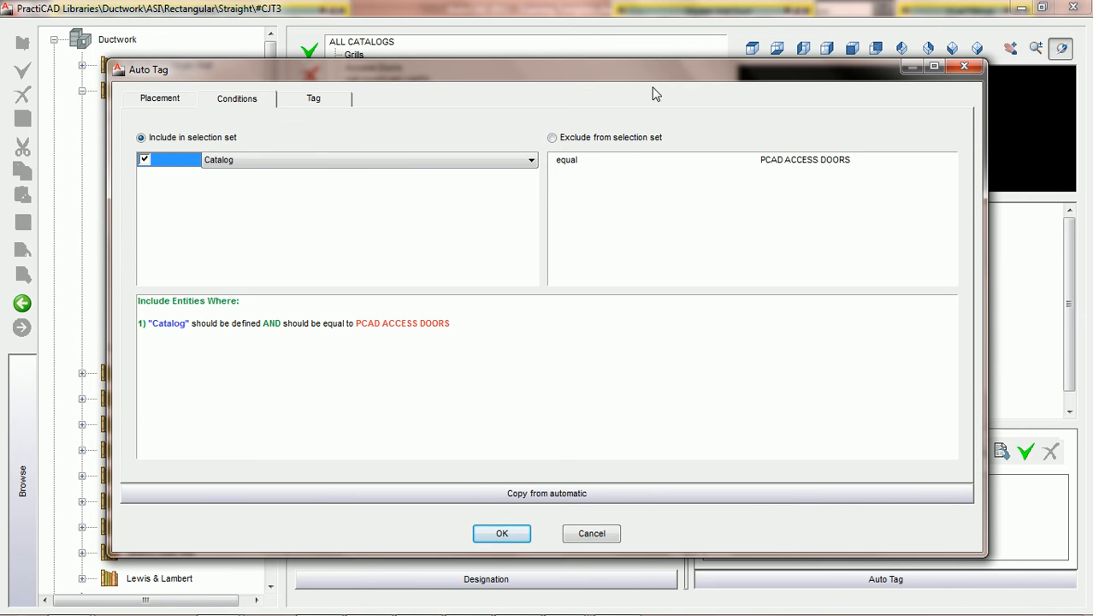
pyautogui.moveTo(649, 75); pyautogui.dragTo(657, 189)
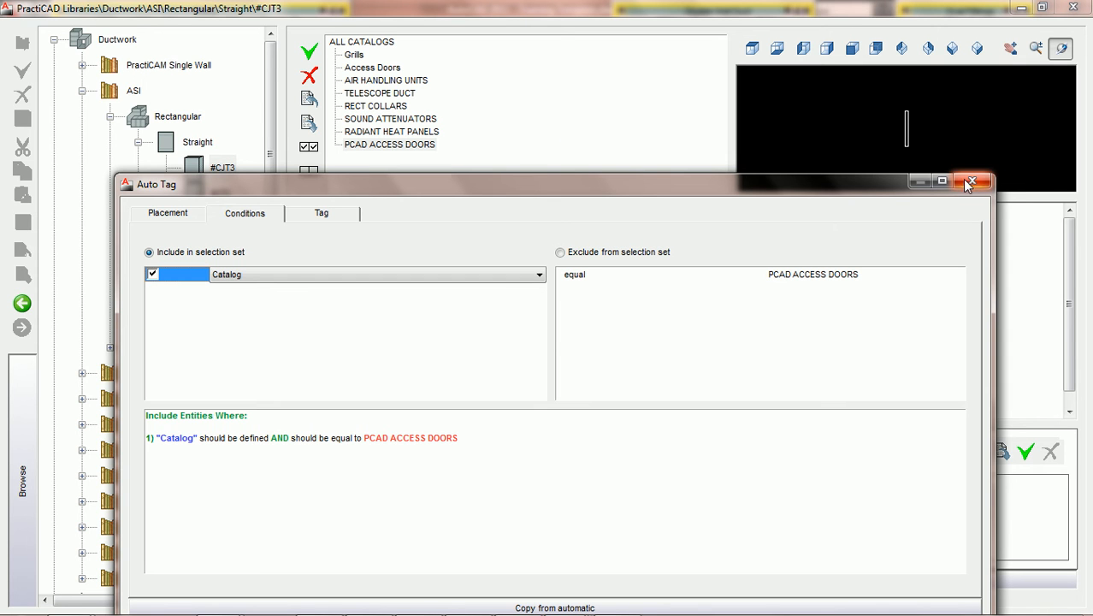
# Save the new auto tag under the name PCAD AD AUTO, then select the LENGTH AUTO entry
pyautogui.moveTo(834, 177); pyautogui.dragTo(809, 91)
pyautogui.click(484, 560)
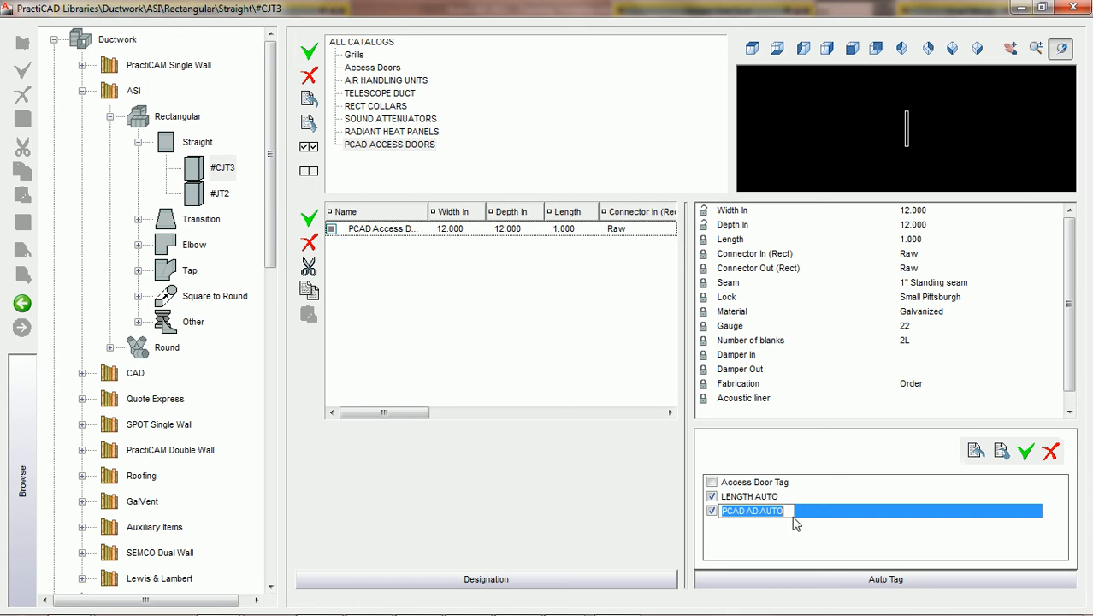
pyautogui.click(839, 529)
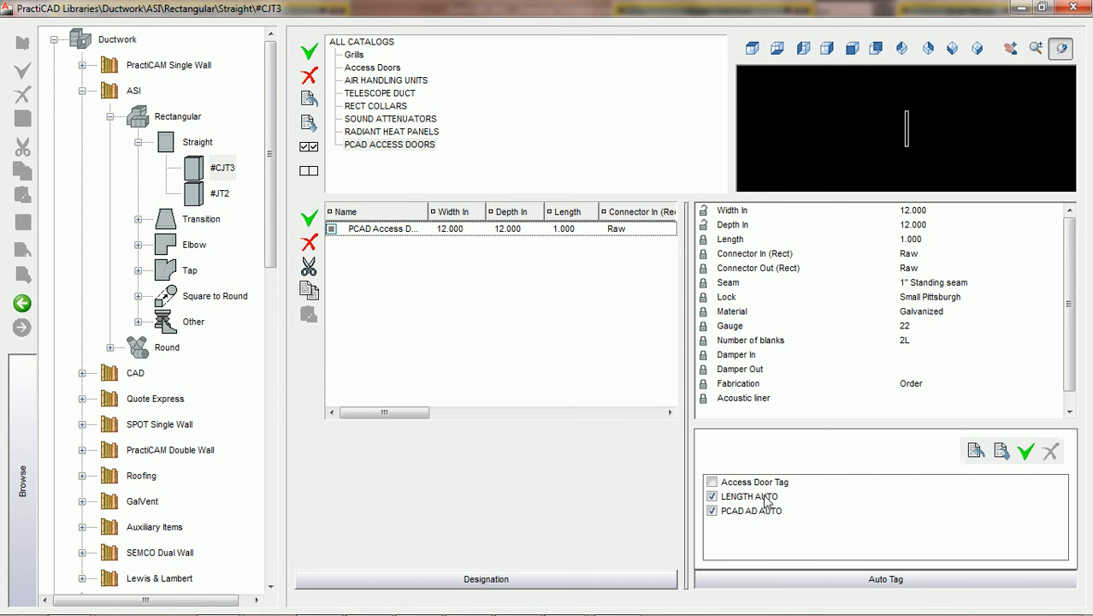
pyautogui.click(761, 497)
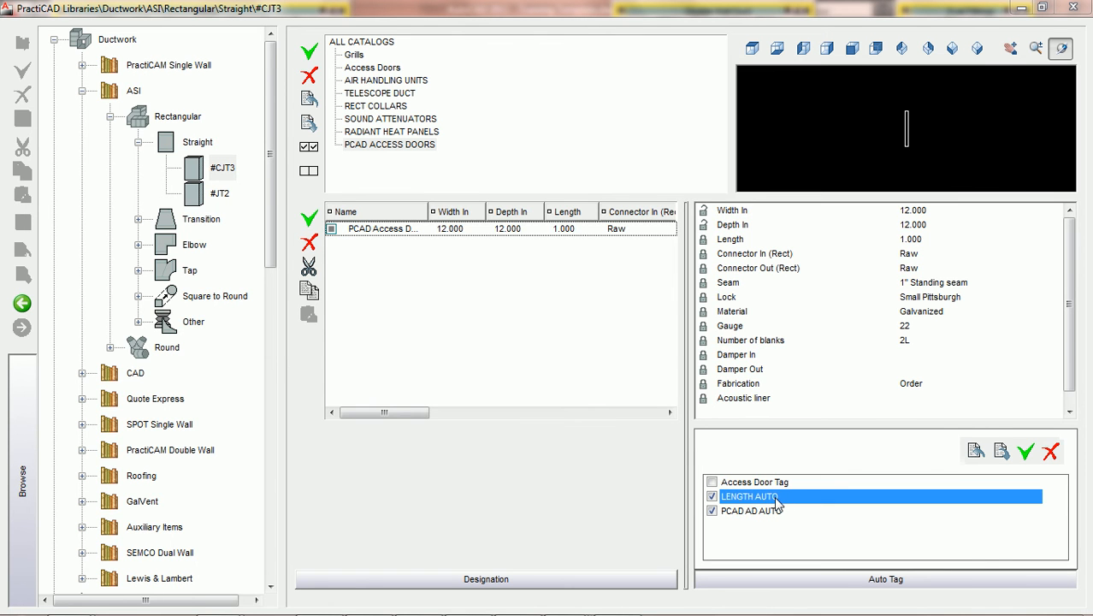
# In the tag's conditions, add a Catalog test with the comparison set to not equal
pyautogui.doubleClick(773, 498)
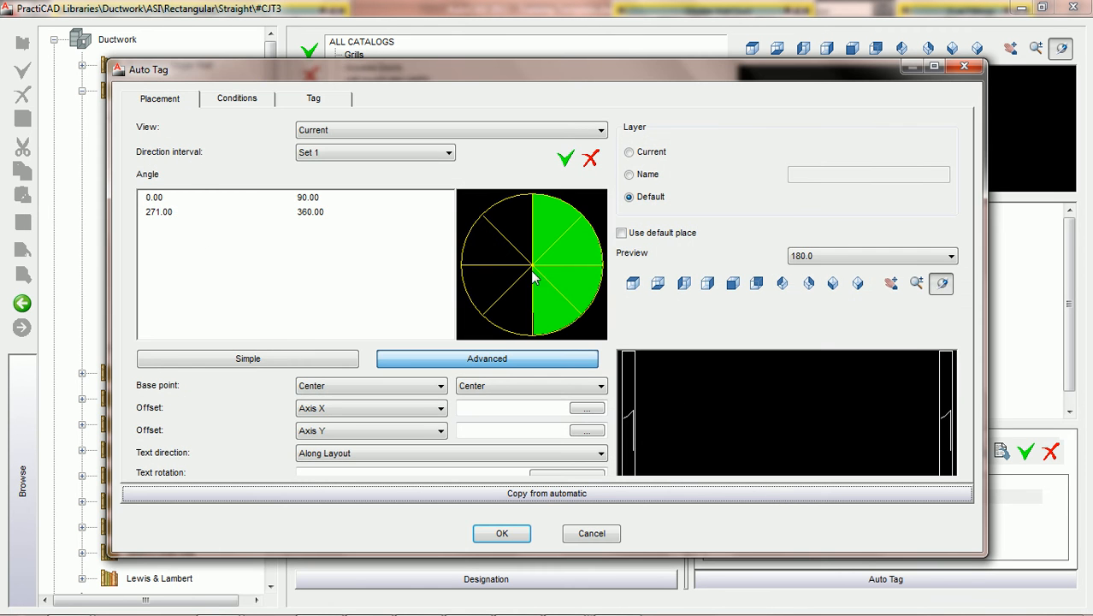
pyautogui.click(241, 103)
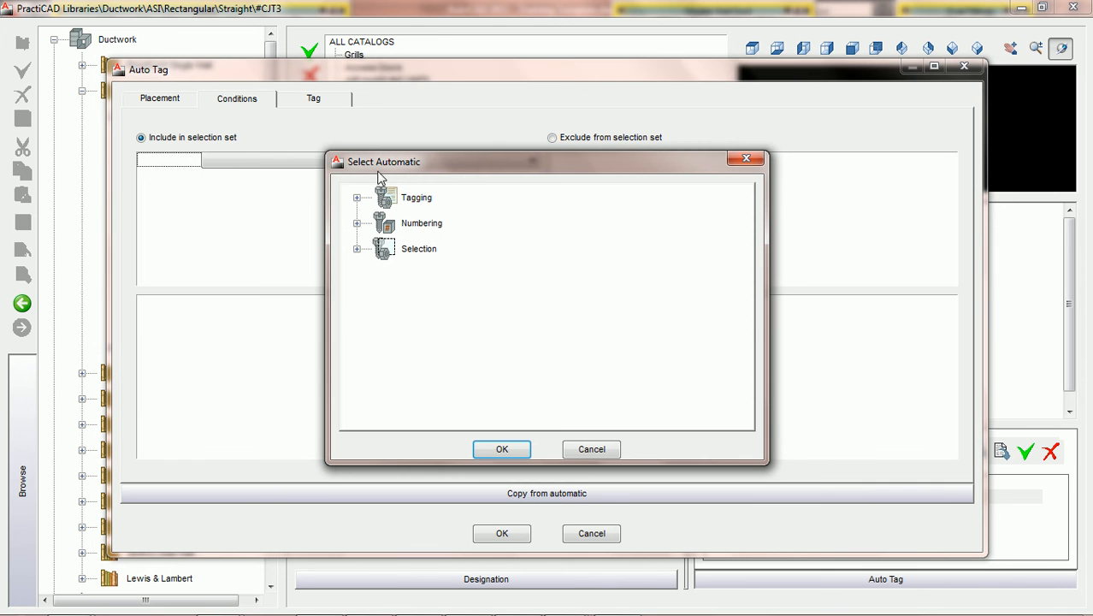
pyautogui.click(589, 449)
pyautogui.click(530, 162)
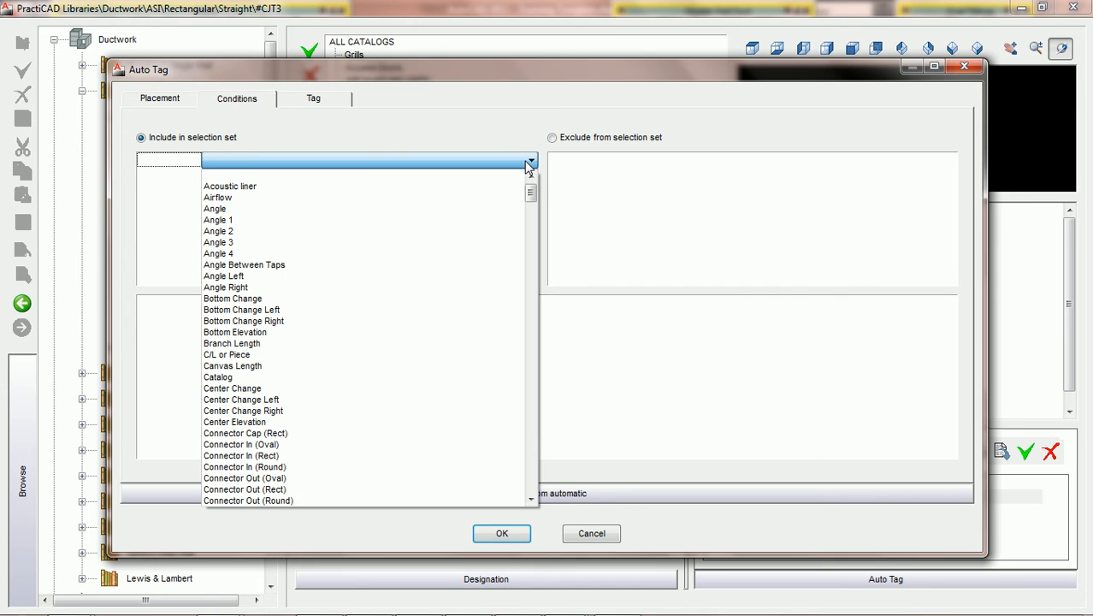
pyautogui.press('c')
pyautogui.press('c')
pyautogui.click(267, 380)
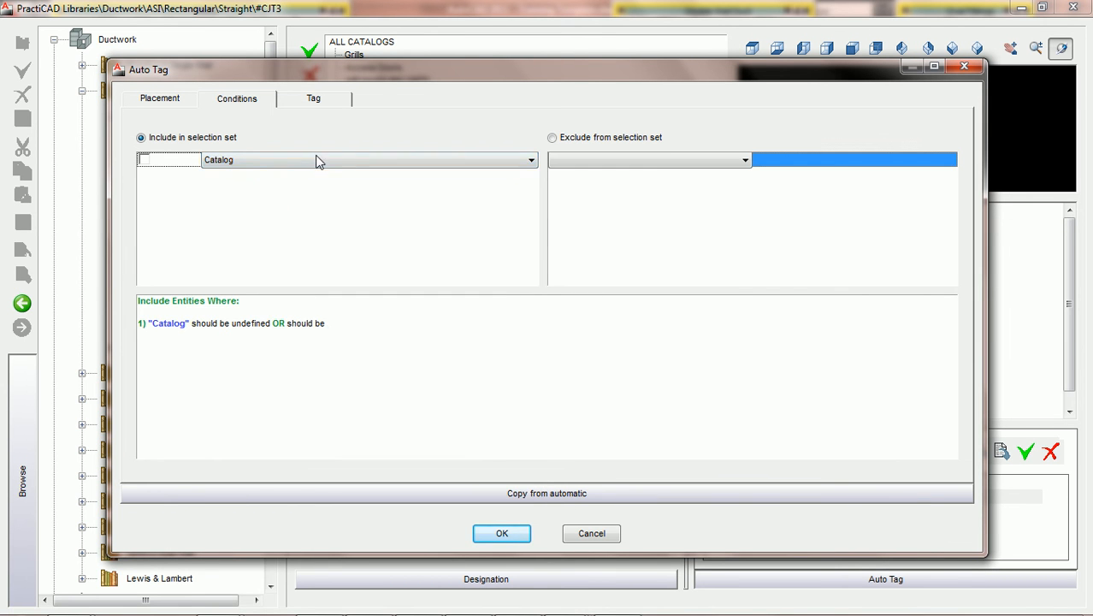
pyautogui.click(694, 164)
pyautogui.click(603, 197)
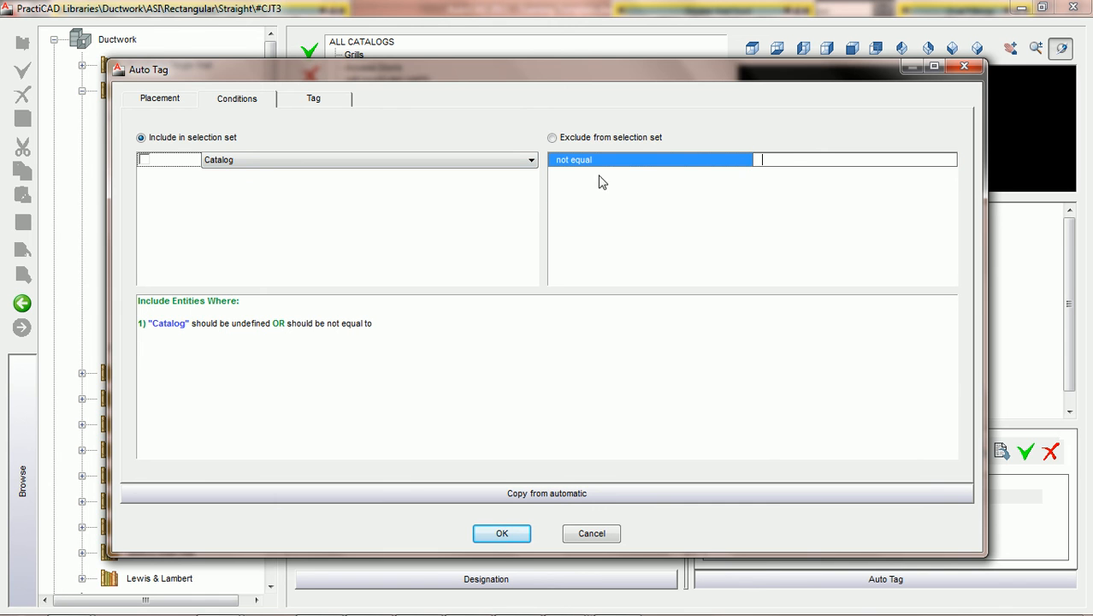
# Enter PCAD ACCESS DOORS as the value, include the condition, confirm, and select PCAD AD AUTO
pyautogui.write('PCAD AD AUTO')
pyautogui.press('BackSpace')
pyautogui.press('BackSpace')
pyautogui.press('BackSpace')
pyautogui.press('BackSpace')
pyautogui.press('BackSpace')
pyautogui.press('BackSpace')
pyautogui.write('cc')
pyautogui.press('BackSpace')
pyautogui.press('BackSpace')
pyautogui.write('CCESS DOORS')
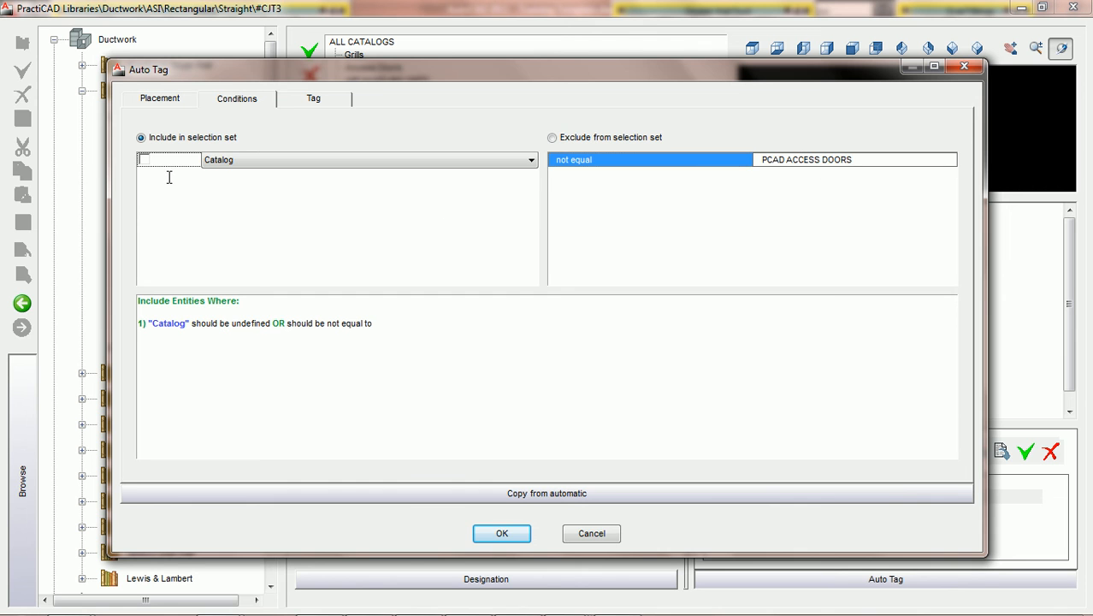
pyautogui.click(146, 161)
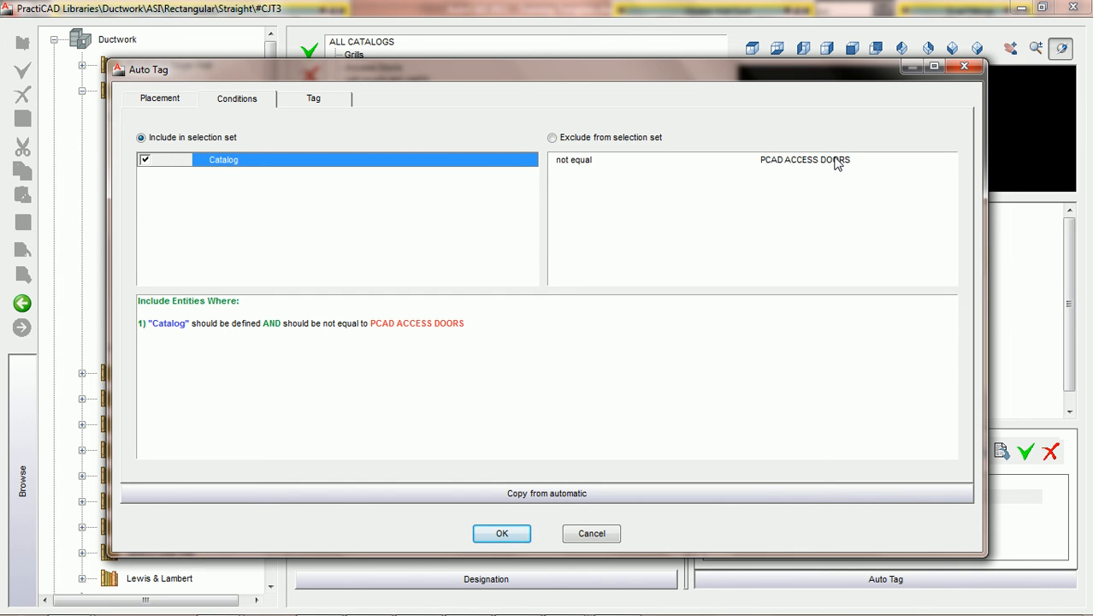
pyautogui.click(511, 532)
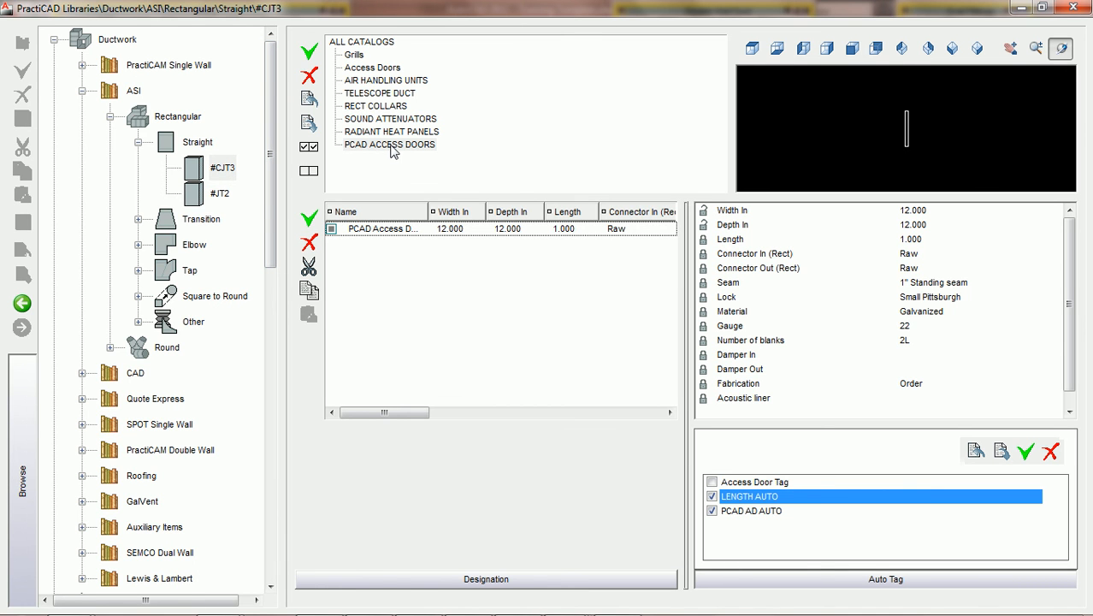
pyautogui.click(757, 516)
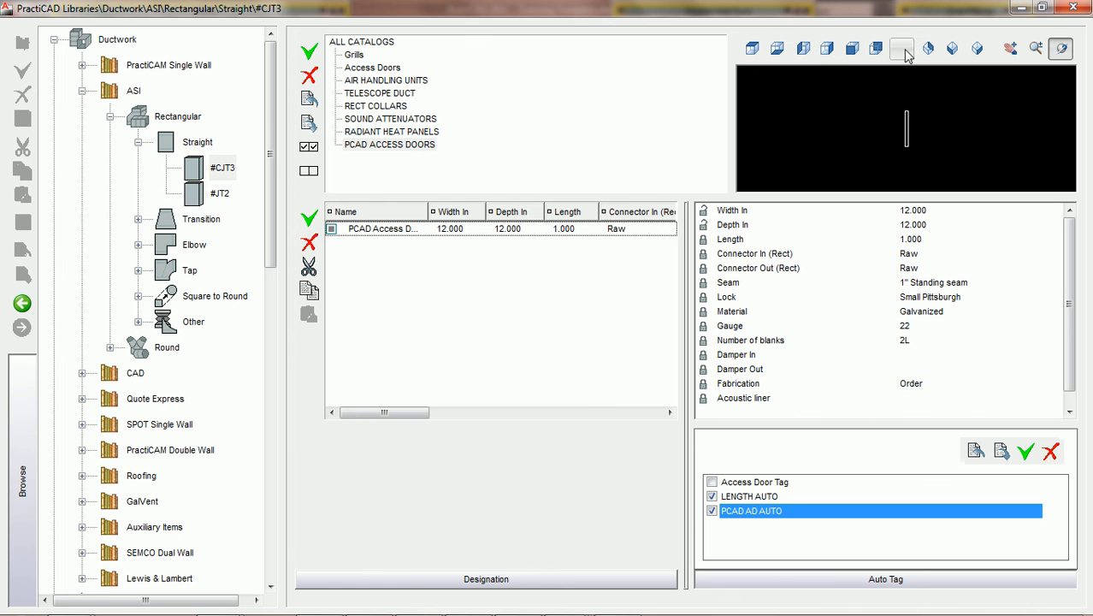
# Close the library and delete the old access door with its 12x12AD label
pyautogui.click(1068, 9)
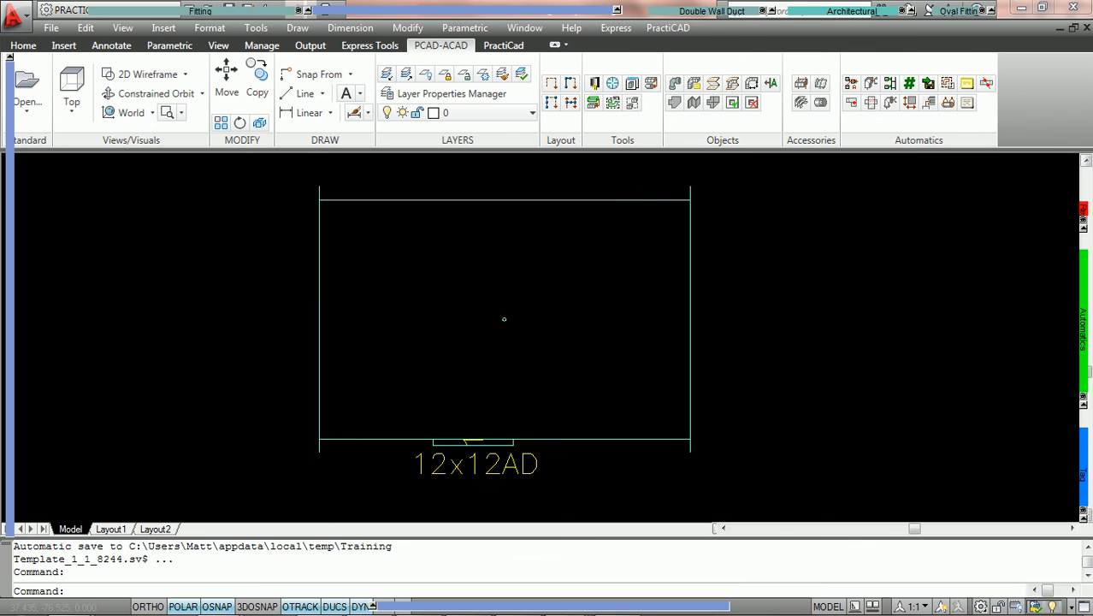
pyautogui.moveTo(621, 366); pyautogui.dragTo(635, 279, button='middle')
pyautogui.click(608, 414)
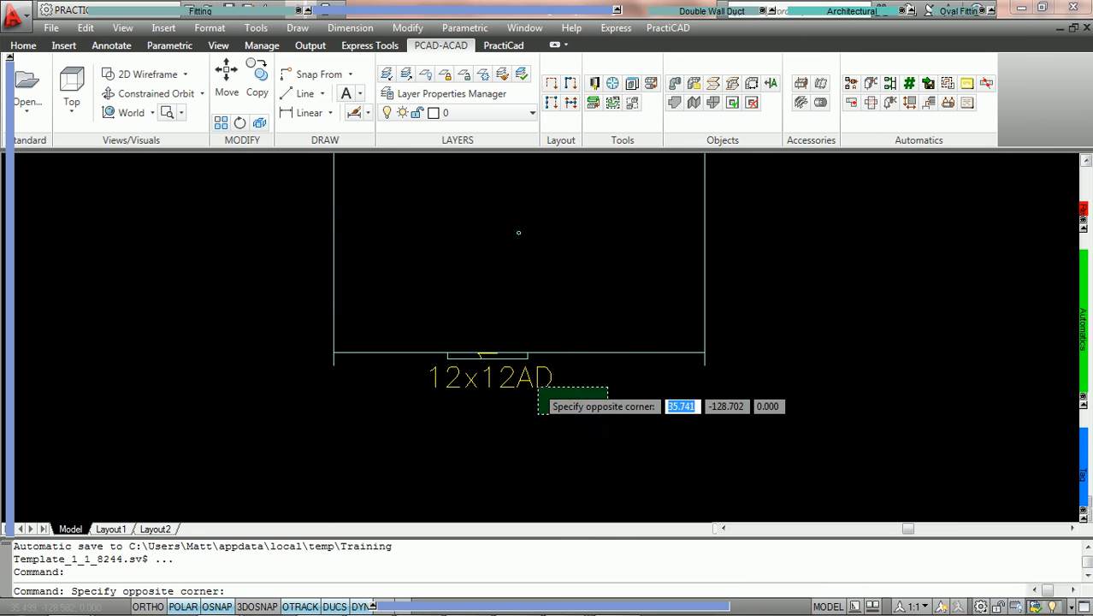
pyautogui.click(430, 359)
pyautogui.press('Delete')
# Insert the access door as a tap on the rectangular duct, accepting default tap parameters
pyautogui.moveTo(465, 241); pyautogui.dragTo(466, 266, button='middle')
pyautogui.scroll(-2, 466, 274)
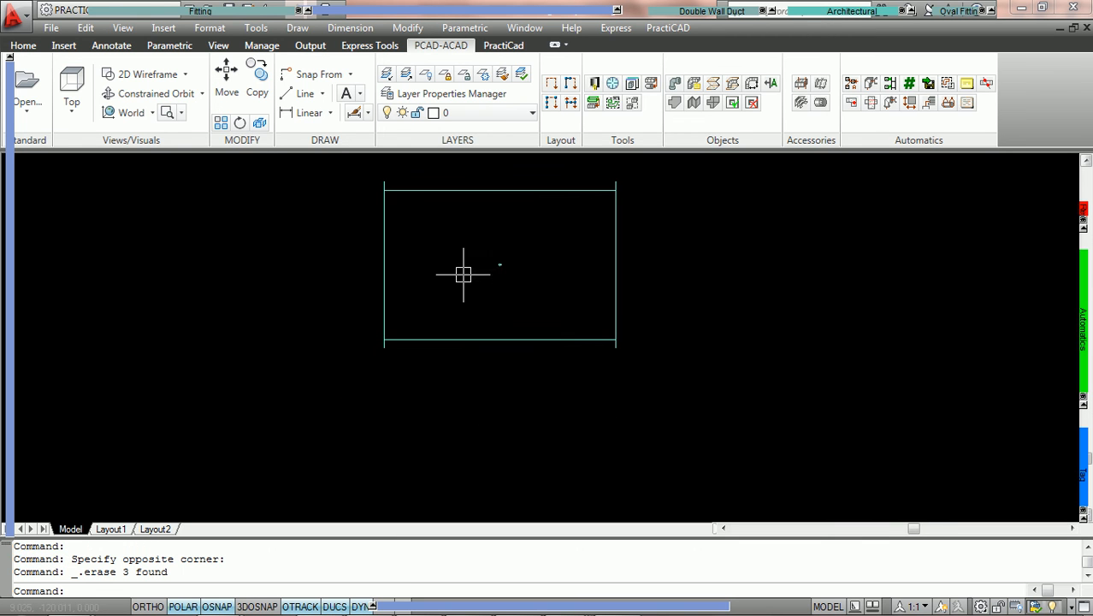
pyautogui.moveTo(243, 13)
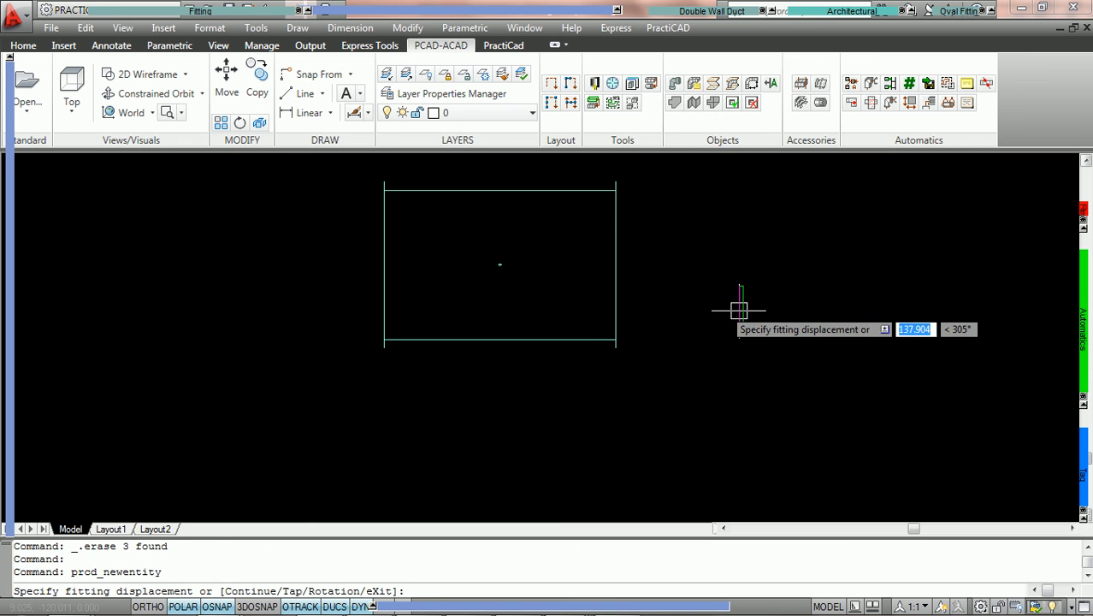
pyautogui.write('T')
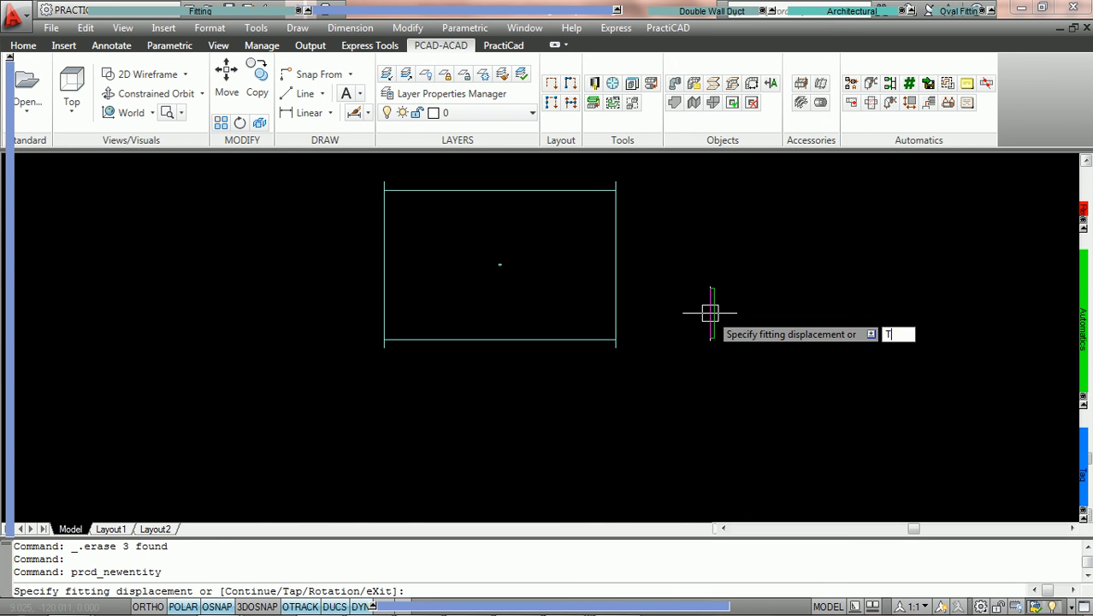
pyautogui.press('Return')
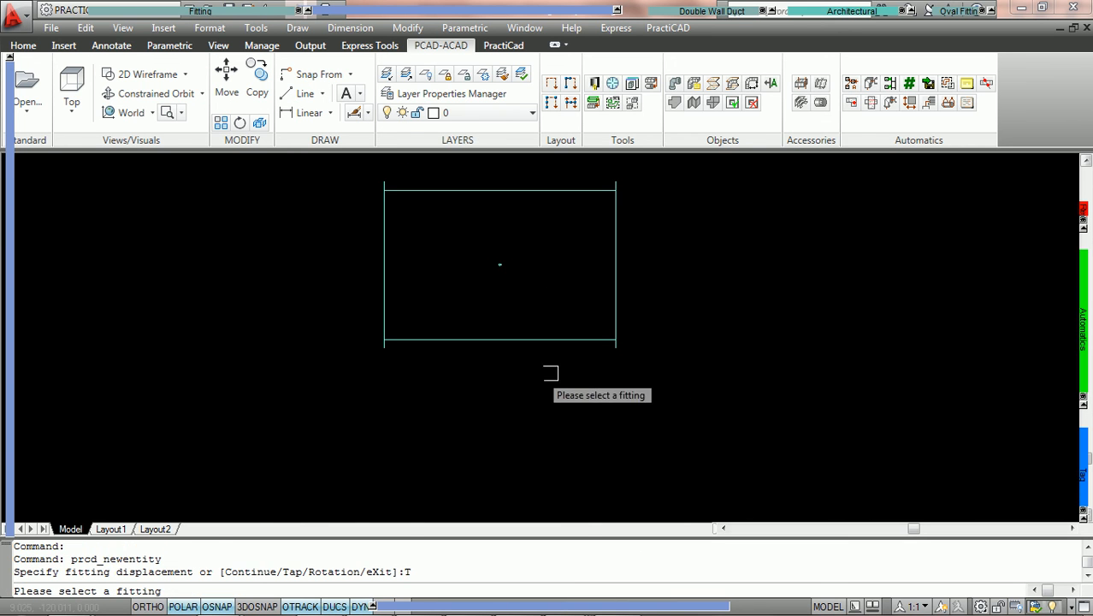
pyautogui.click(480, 339)
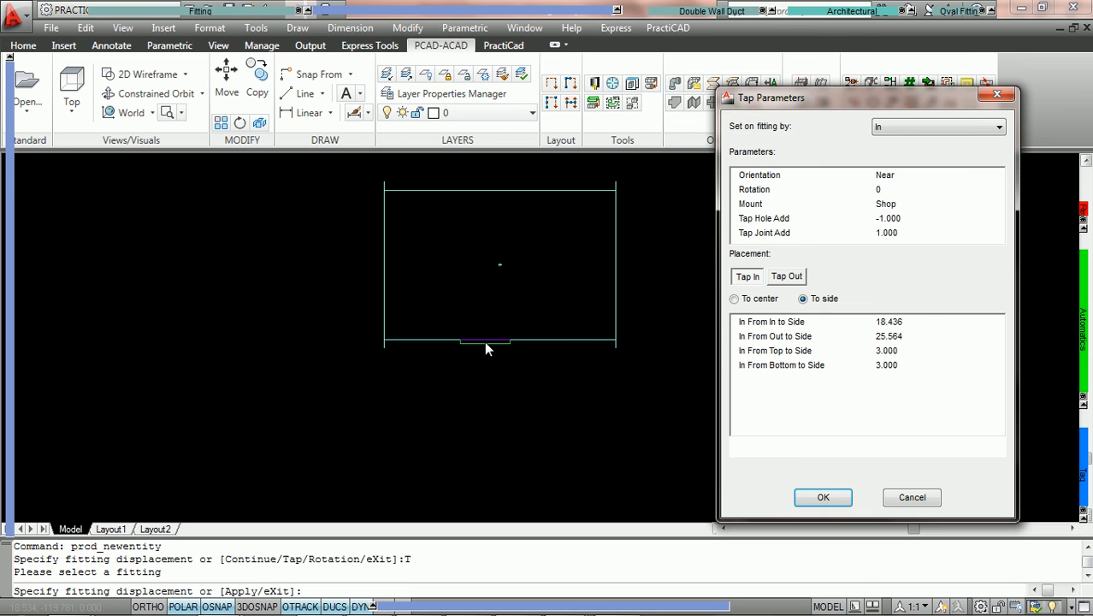
pyautogui.click(823, 498)
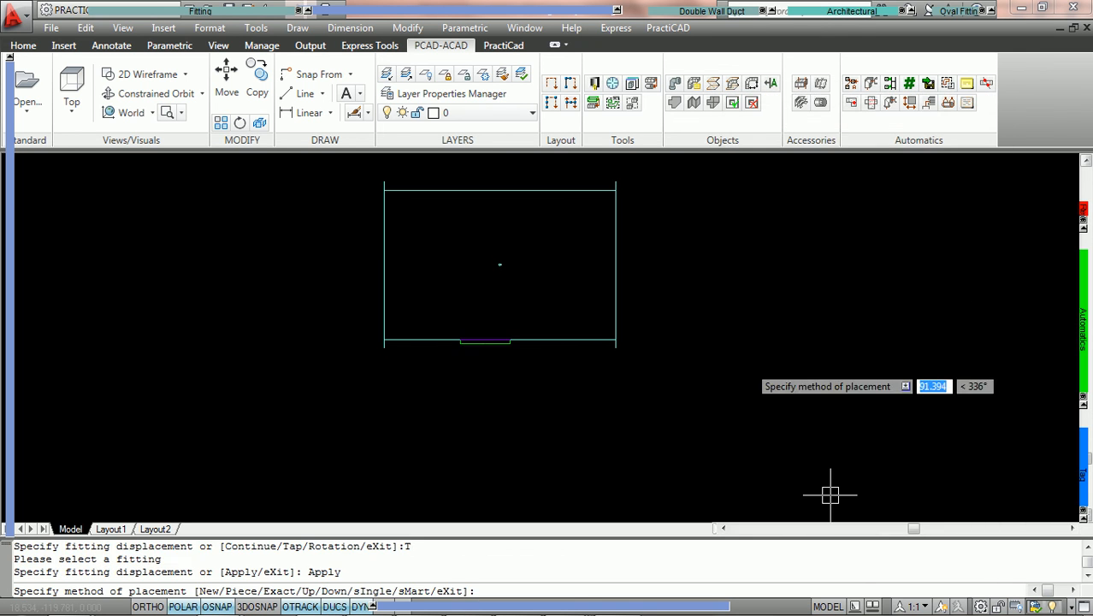
pyautogui.press('Return')
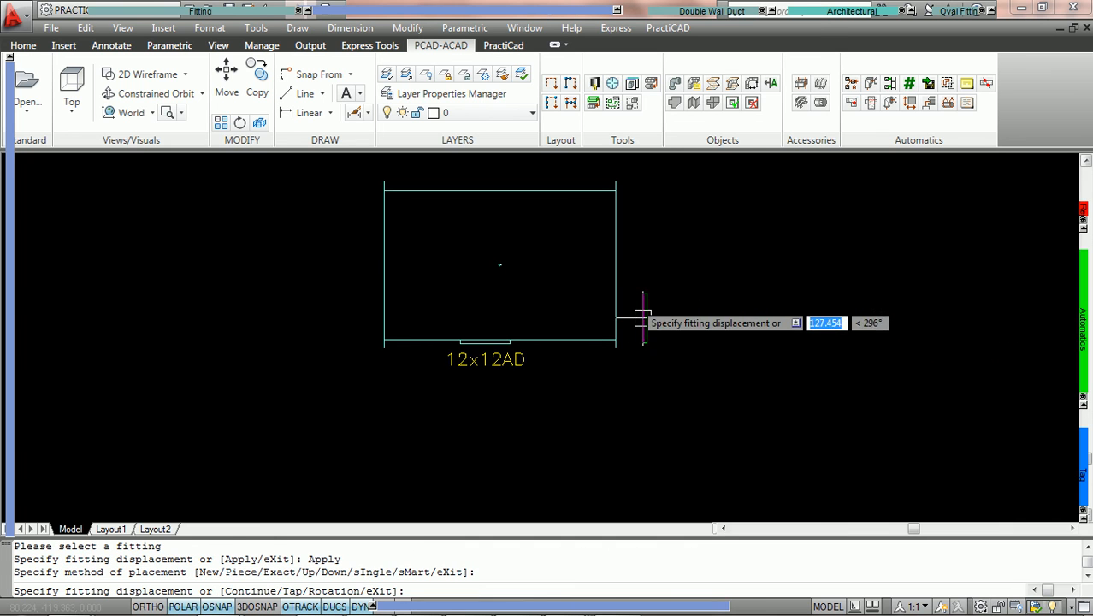
pyautogui.press('Escape')
pyautogui.scroll(1, 513, 318)
pyautogui.moveTo(578, 287); pyautogui.dragTo(579, 338, button='middle')
pyautogui.moveTo(631, 397); pyautogui.dragTo(620, 320, button='middle')
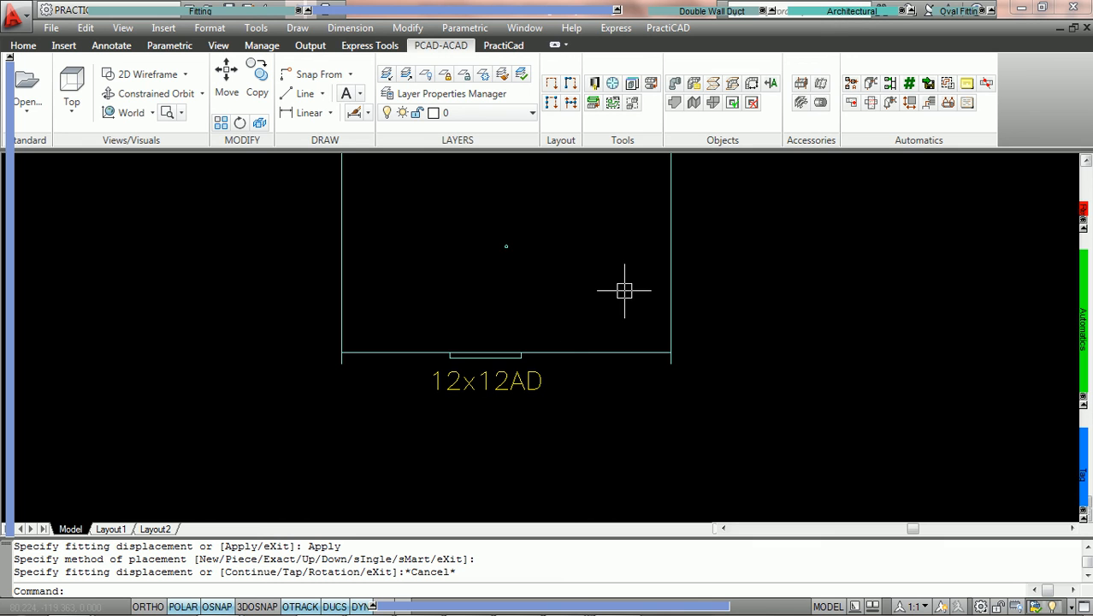
pyautogui.scroll(-2, 558, 227)
pyautogui.moveTo(574, 224); pyautogui.dragTo(490, 254, button='middle')
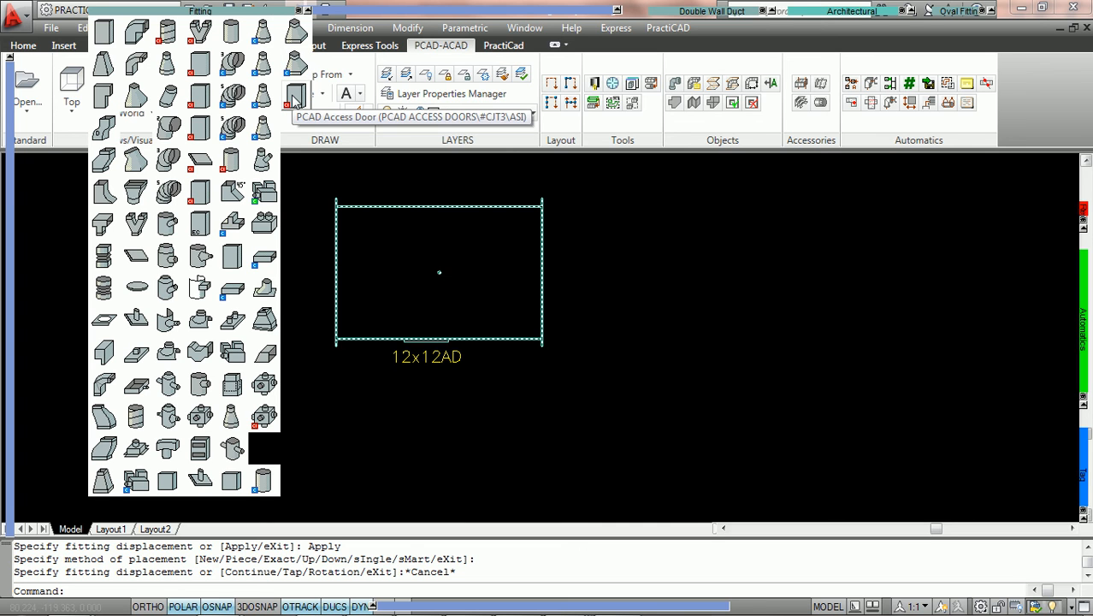
pyautogui.press('Escape')
pyautogui.moveTo(476, 251)
pyautogui.mouseDown(button='middle')
pyautogui.moveTo(566, 261)
pyautogui.moveTo(549, 279)
pyautogui.mouseUp(button='middle')
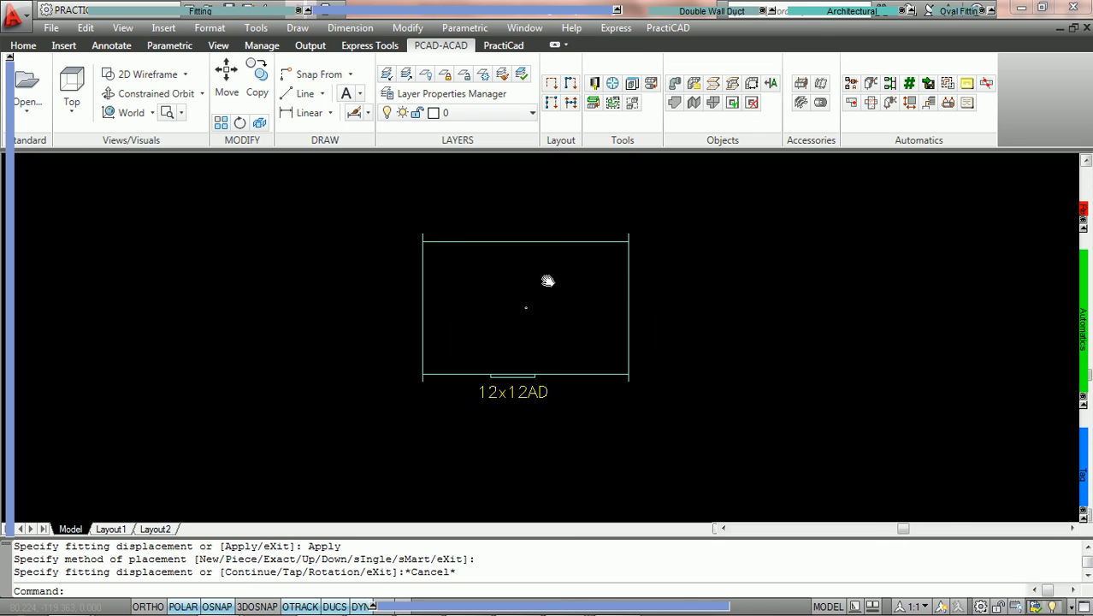